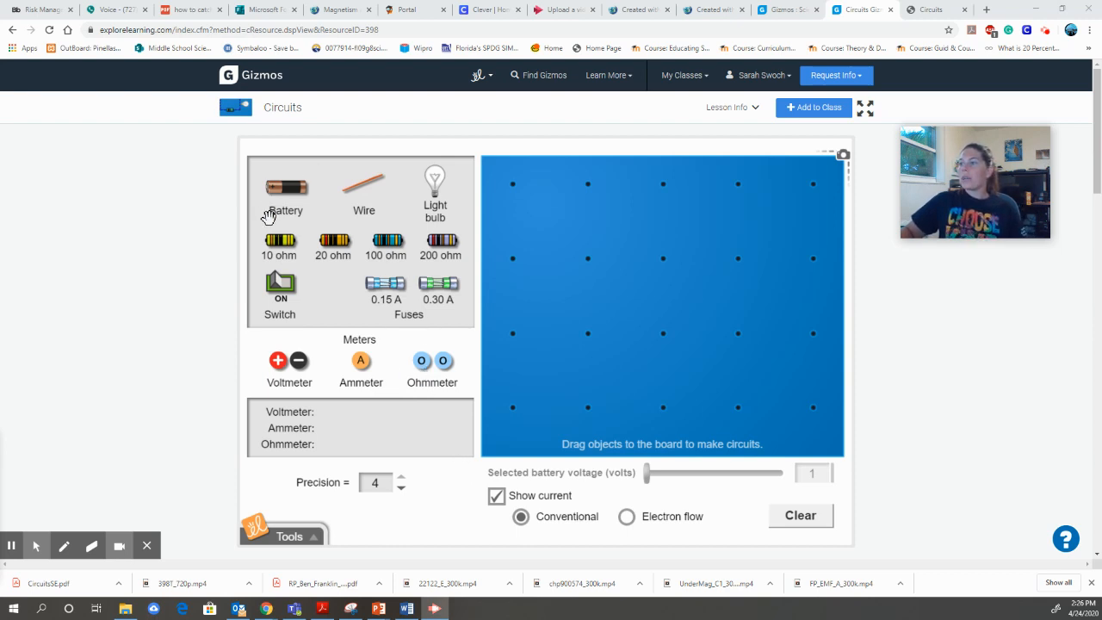
Build a closed square loop in the board's upper-left corner from a battery set to 9 volts, two side wires and a light bulb
left_click_drag(290, 190, 536, 178)
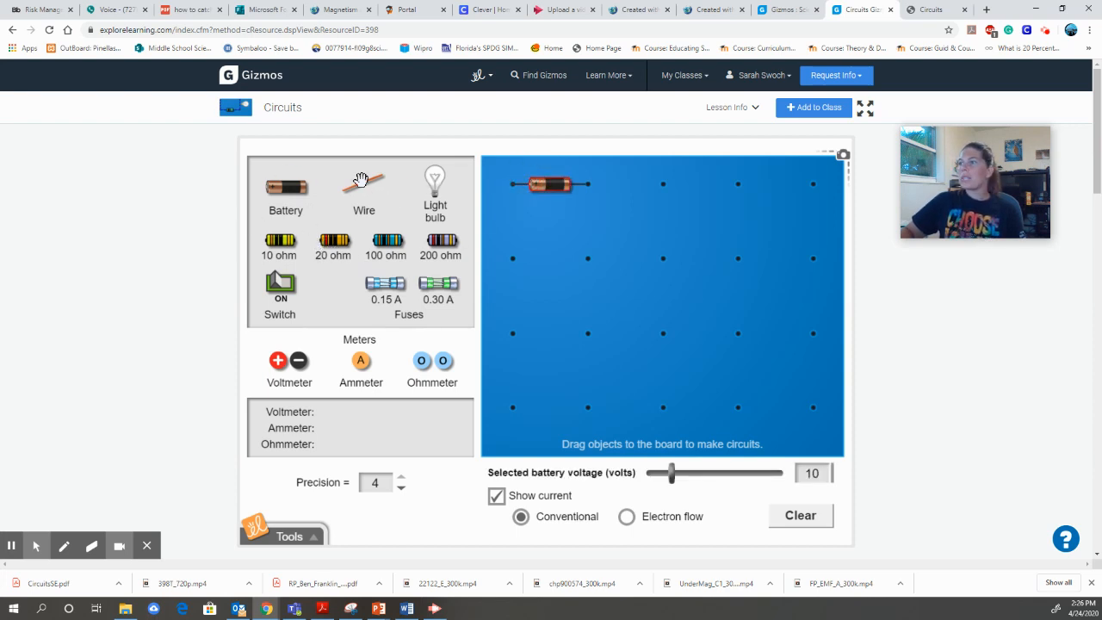
left_click_drag(381, 194, 513, 221)
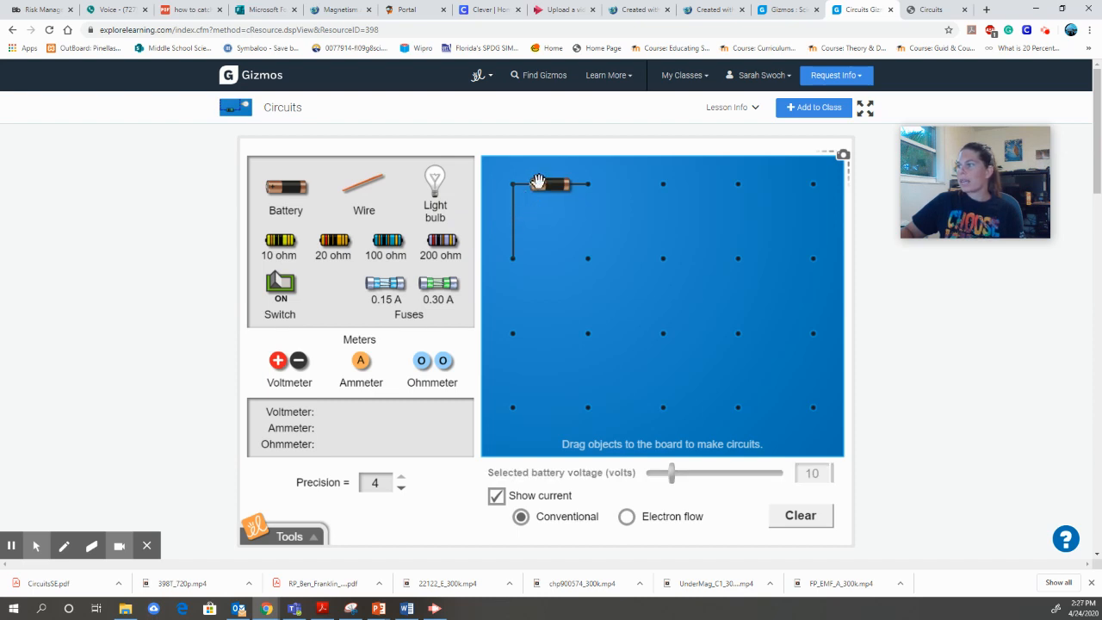
left_click(538, 182)
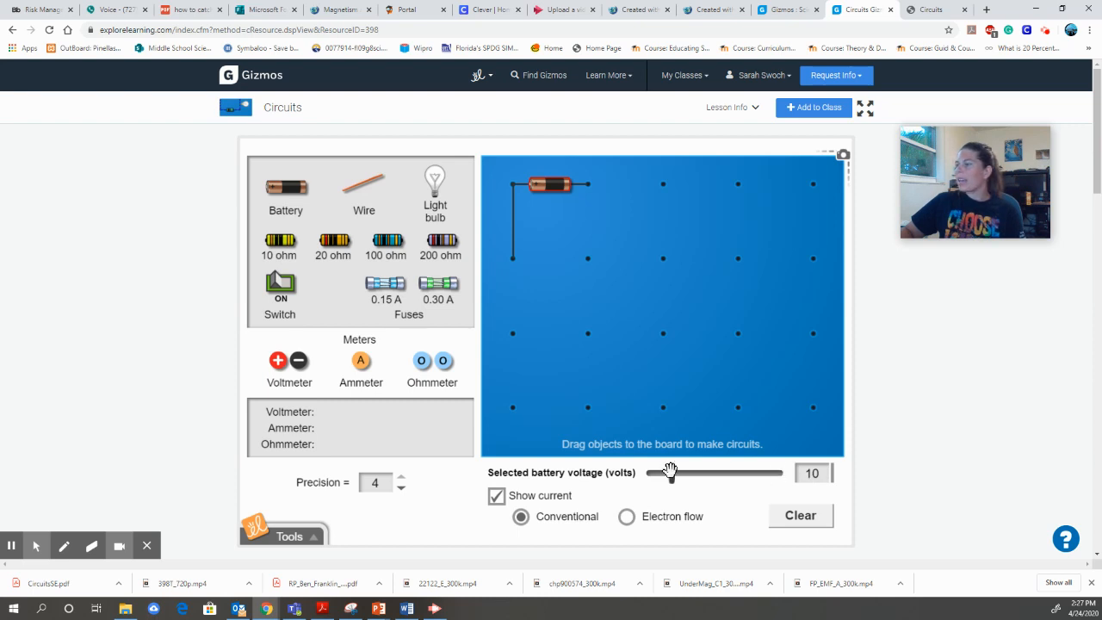
left_click_drag(667, 472, 671, 473)
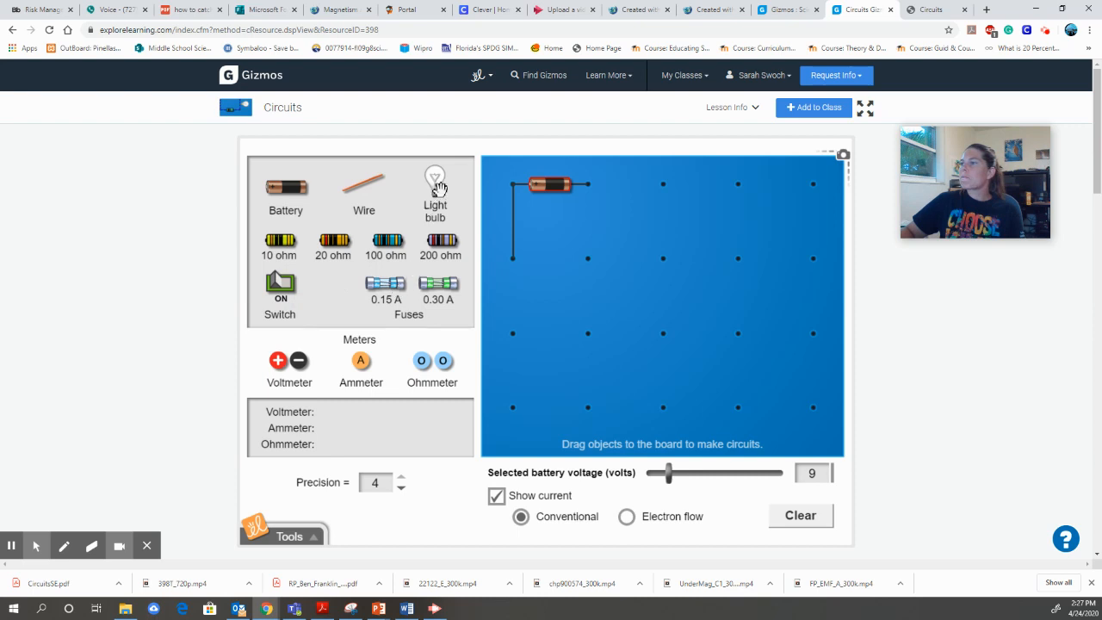
left_click_drag(559, 265, 561, 258)
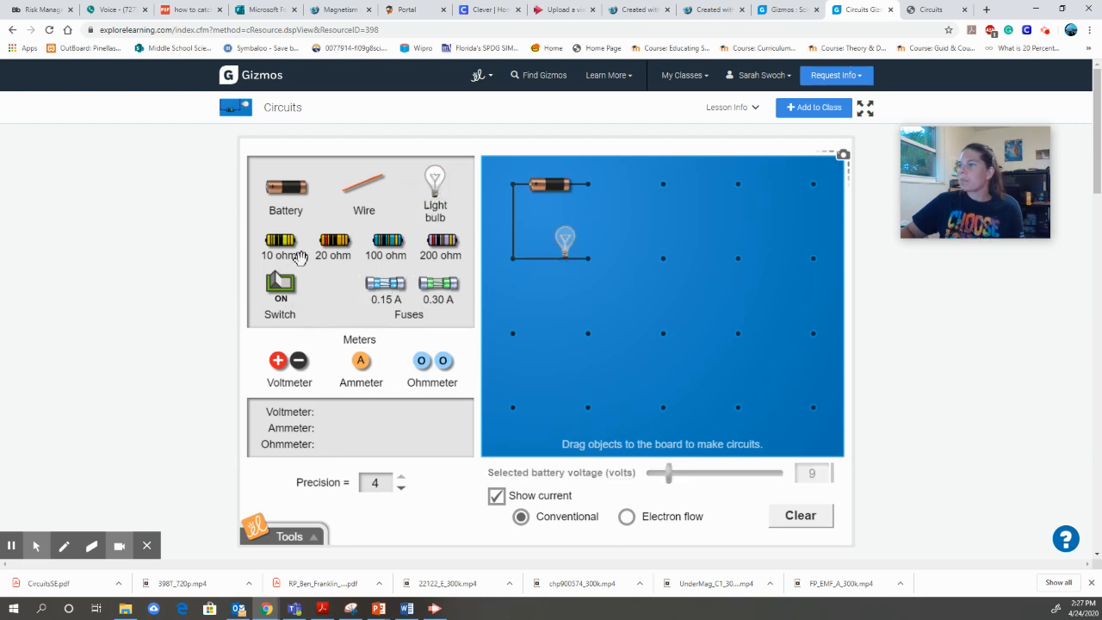
left_click_drag(360, 186, 594, 249)
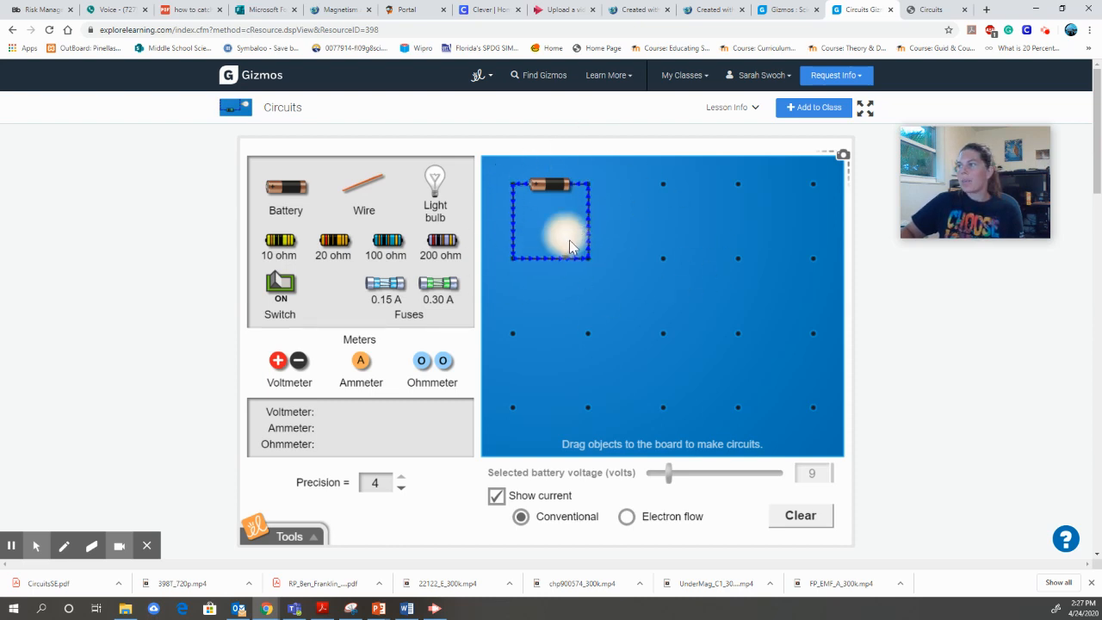
Replace the loop's left wire with a switch, and test it by turning it off and on again
left_click_drag(284, 284, 515, 221)
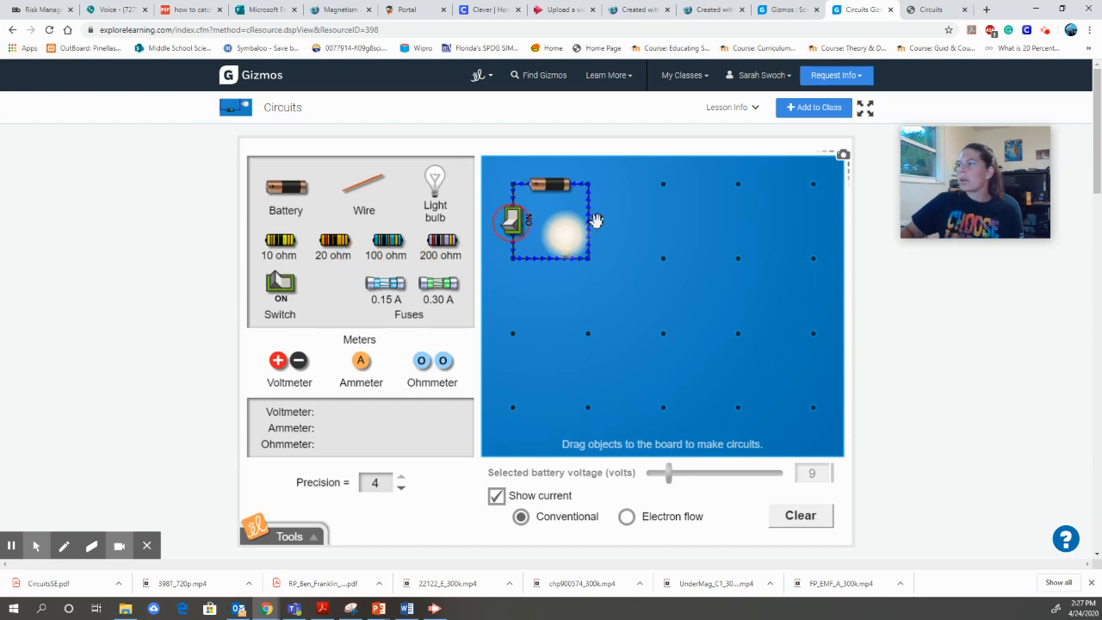
left_click(513, 220)
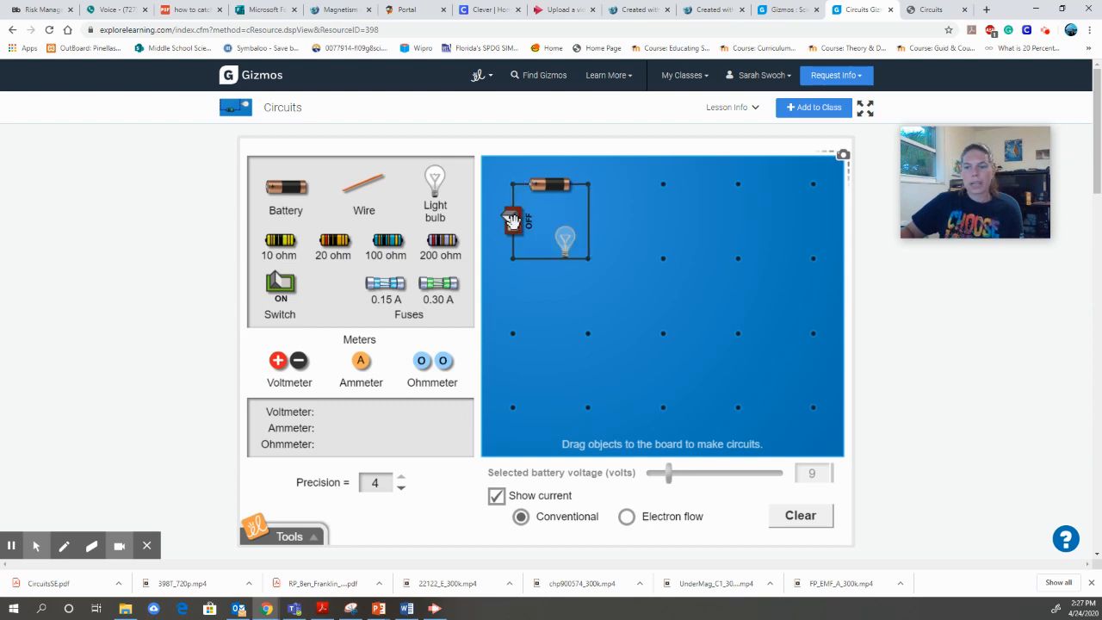
left_click(512, 221)
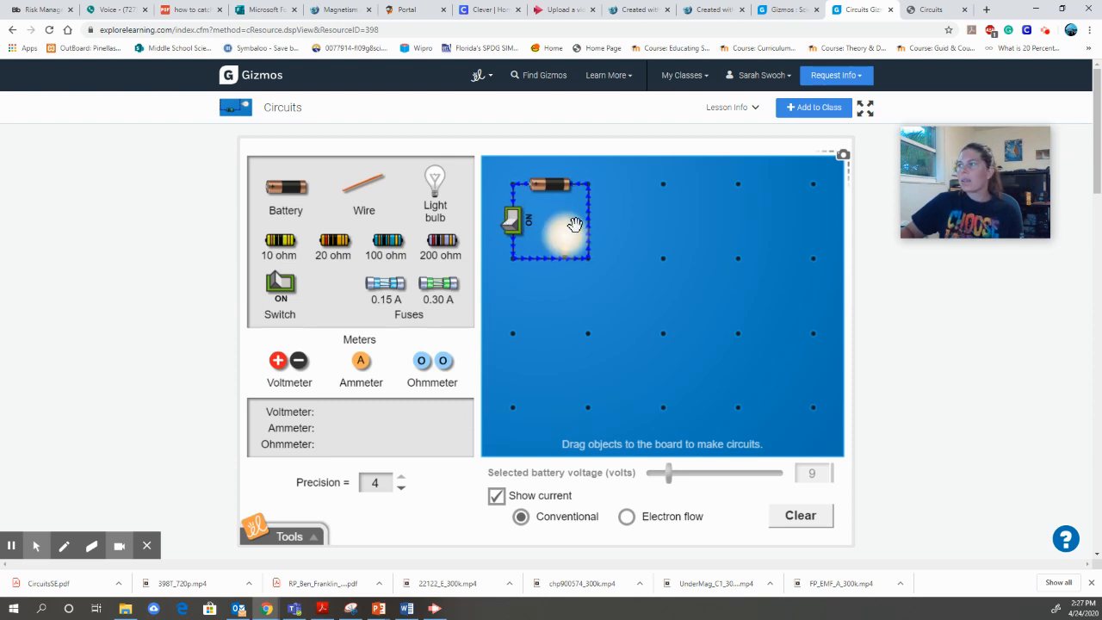
Try a second light bulb in series on the loop's right side, then set it aside and close the gap with a wire
left_click_drag(435, 179, 603, 228)
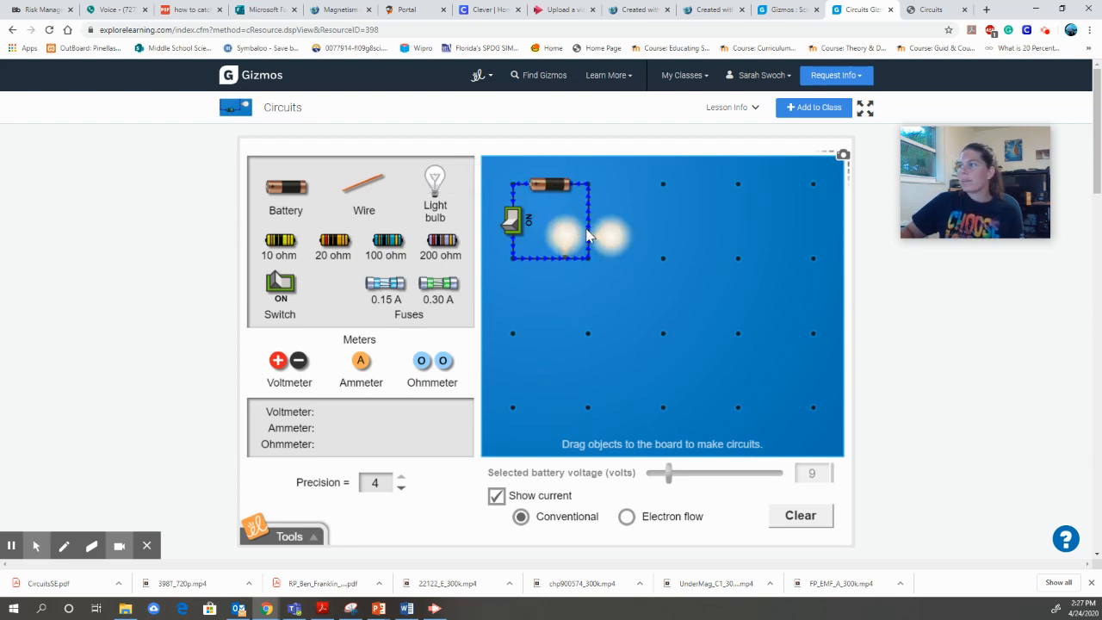
left_click_drag(587, 234, 735, 246)
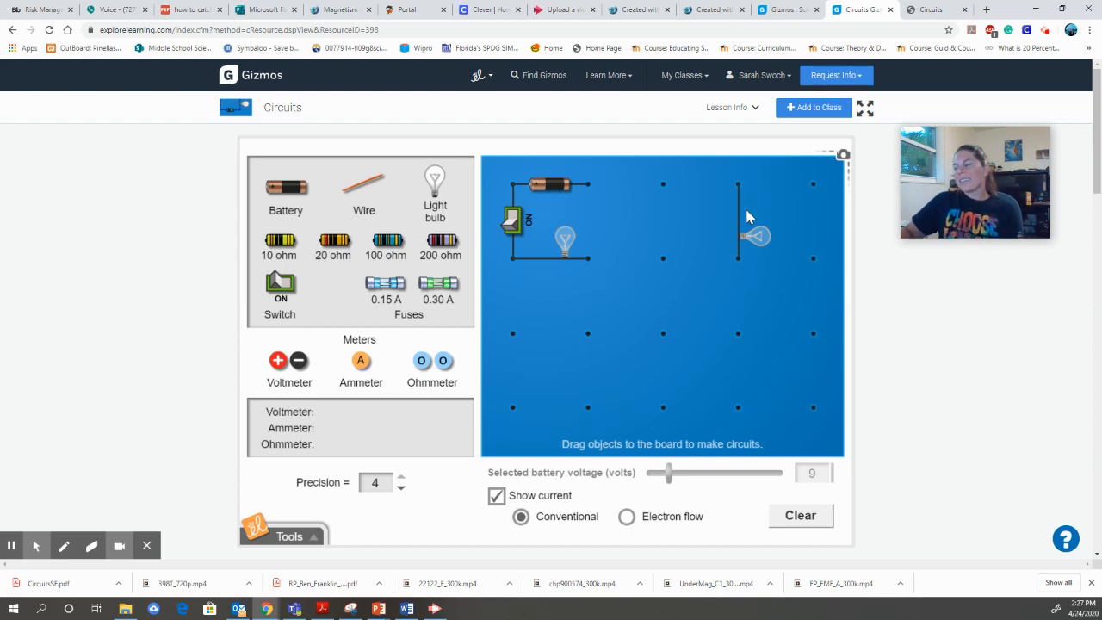
left_click(513, 222)
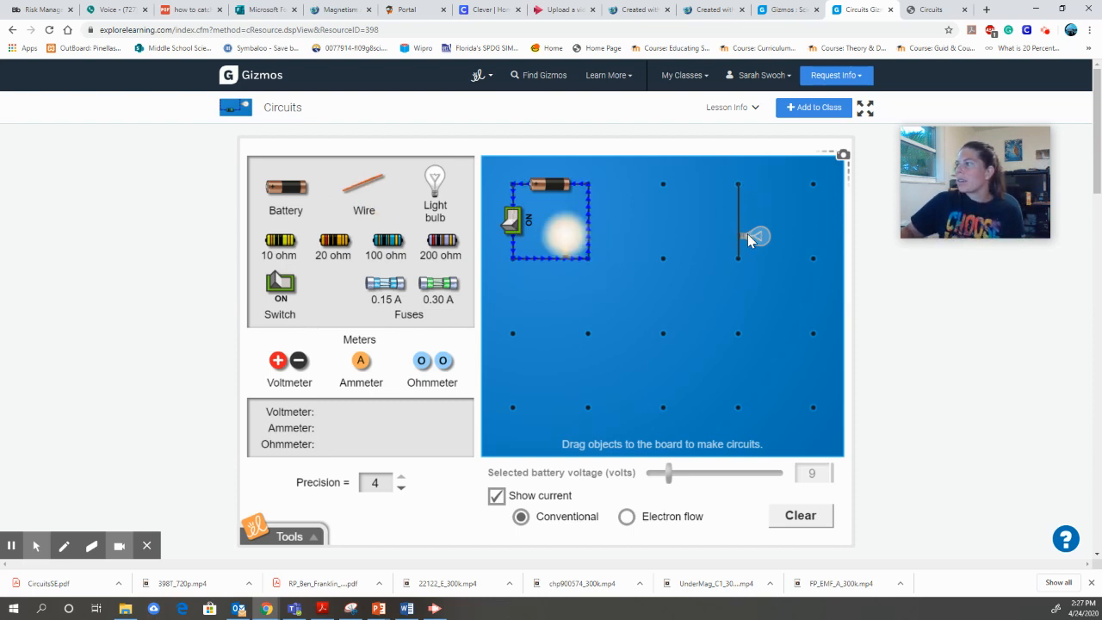
Wire the spare bulb in parallel below the first, and test the branch by removing the upper bulb and putting it back
left_click_drag(751, 238, 527, 330)
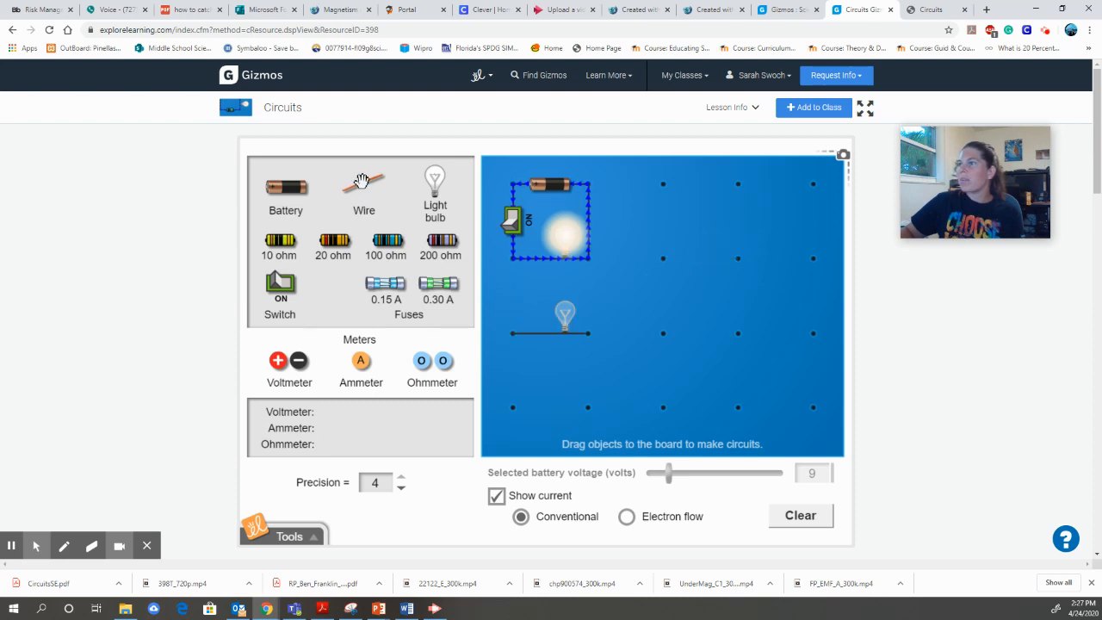
left_click_drag(359, 185, 528, 290)
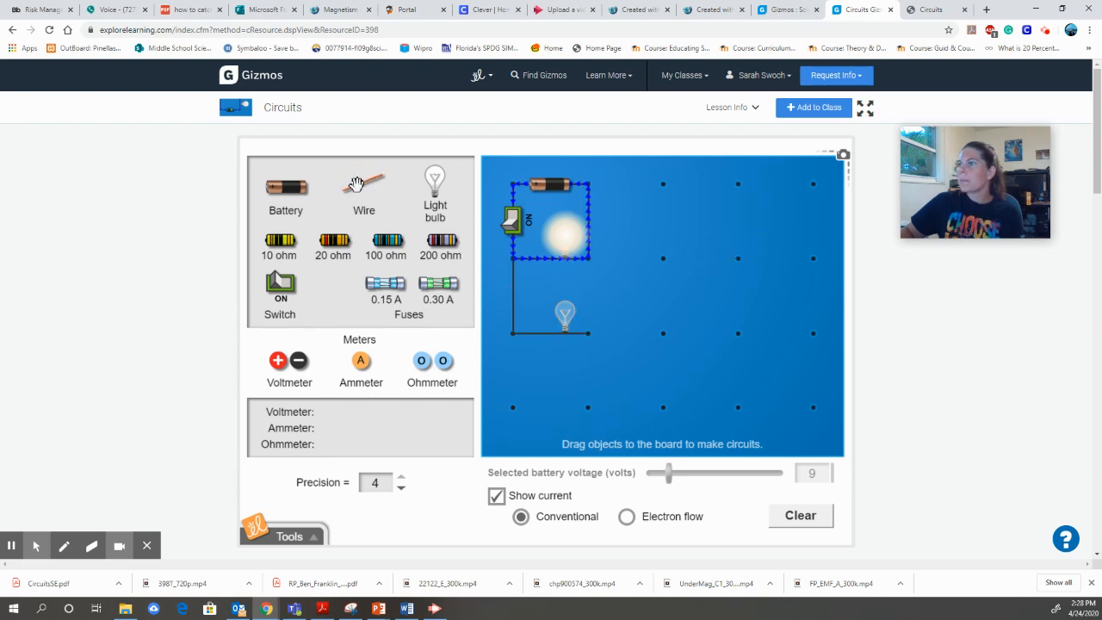
left_click_drag(364, 190, 594, 323)
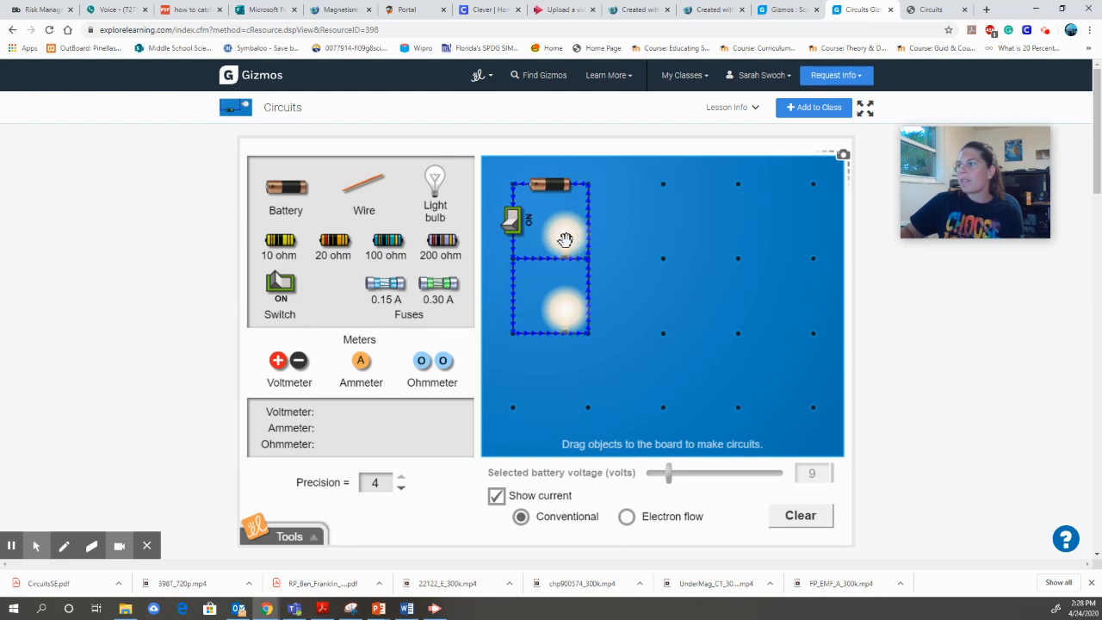
left_click_drag(565, 238, 694, 227)
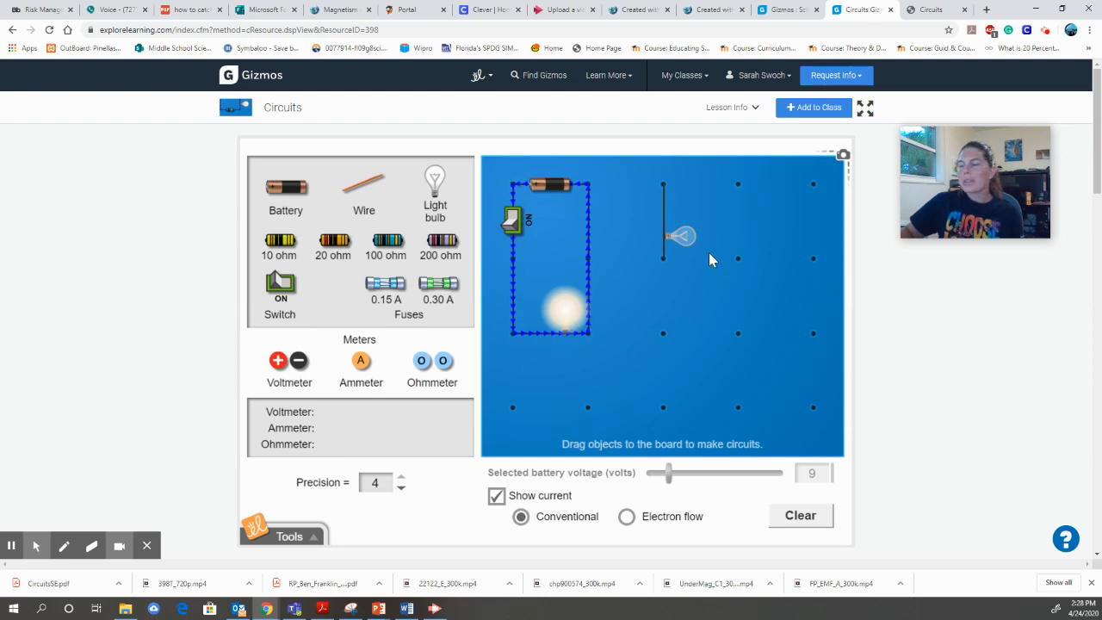
left_click_drag(684, 236, 560, 251)
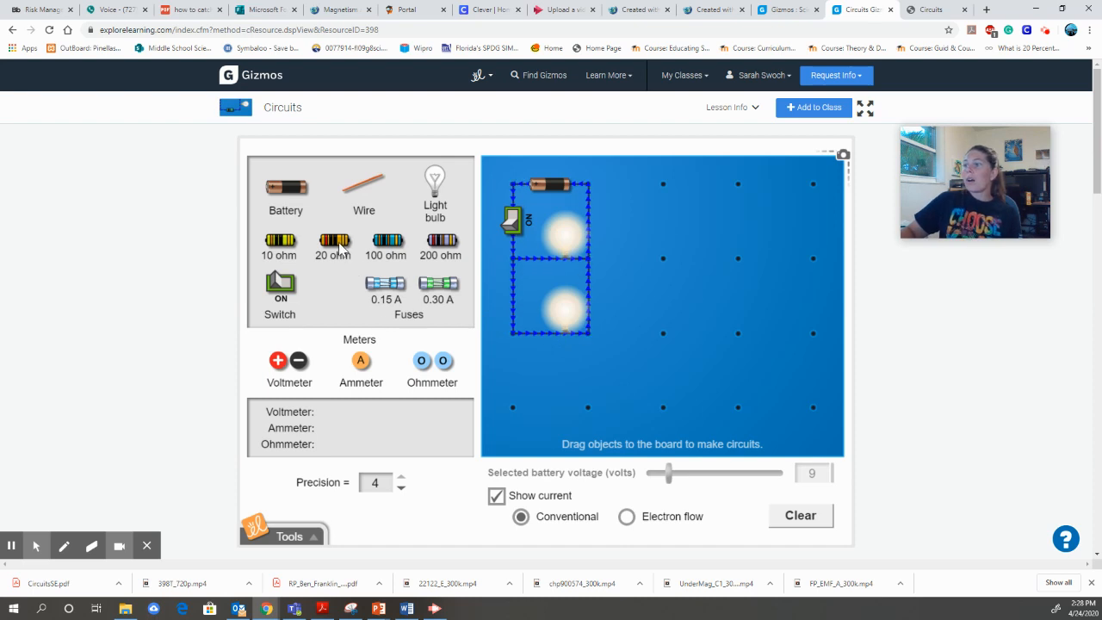
Insert a 20 ohm resistor on the right side of the upper loop
left_click_drag(330, 240, 586, 226)
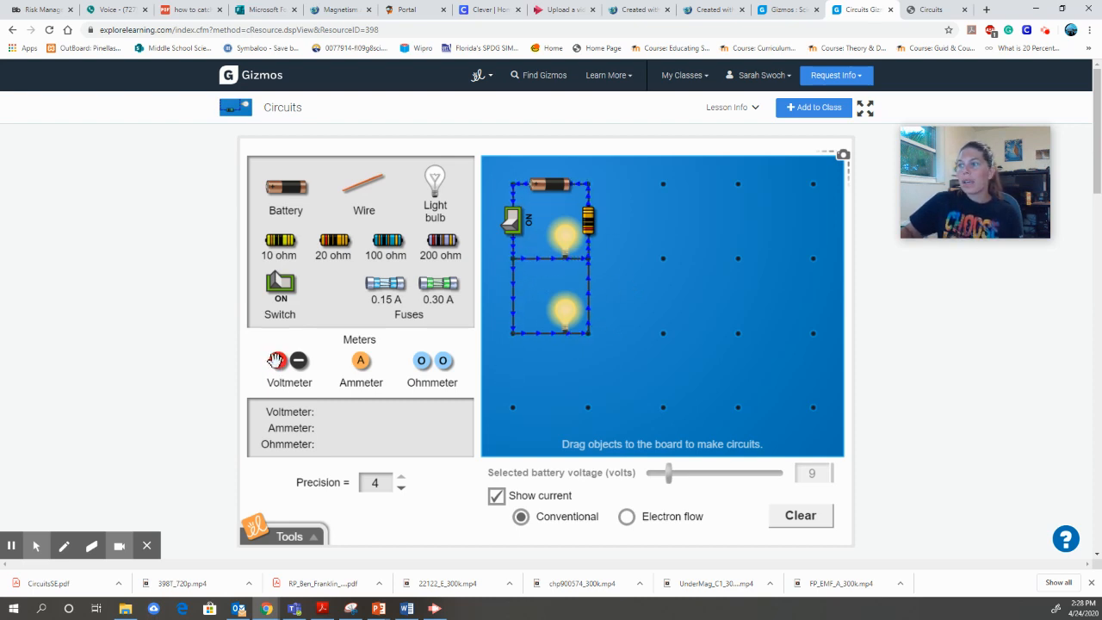
Measure the voltage across the battery with the voltmeter, then move both probes to either end of the upper light bulb
left_click_drag(278, 358, 504, 189)
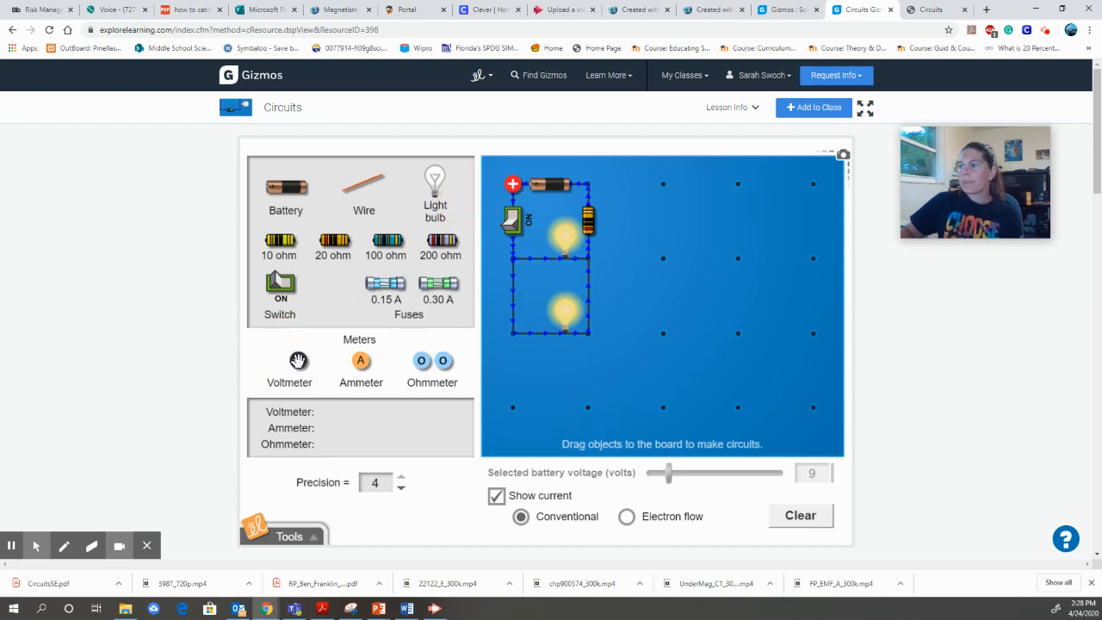
left_click_drag(298, 360, 513, 258)
left_click_drag(560, 191, 589, 184)
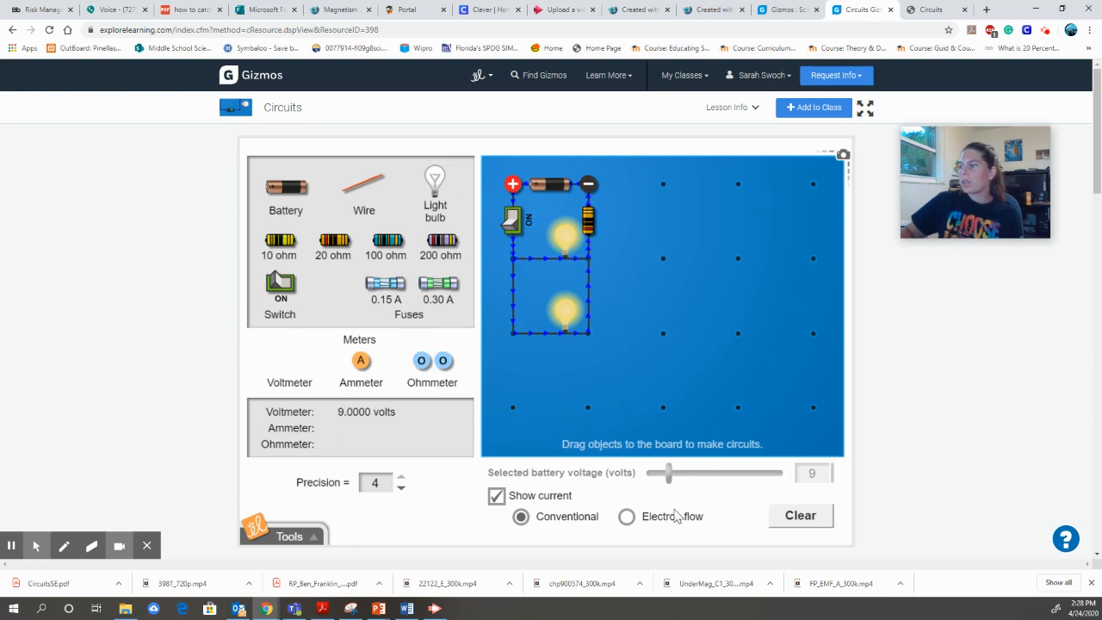
left_click_drag(512, 183, 512, 260)
left_click_drag(589, 184, 587, 261)
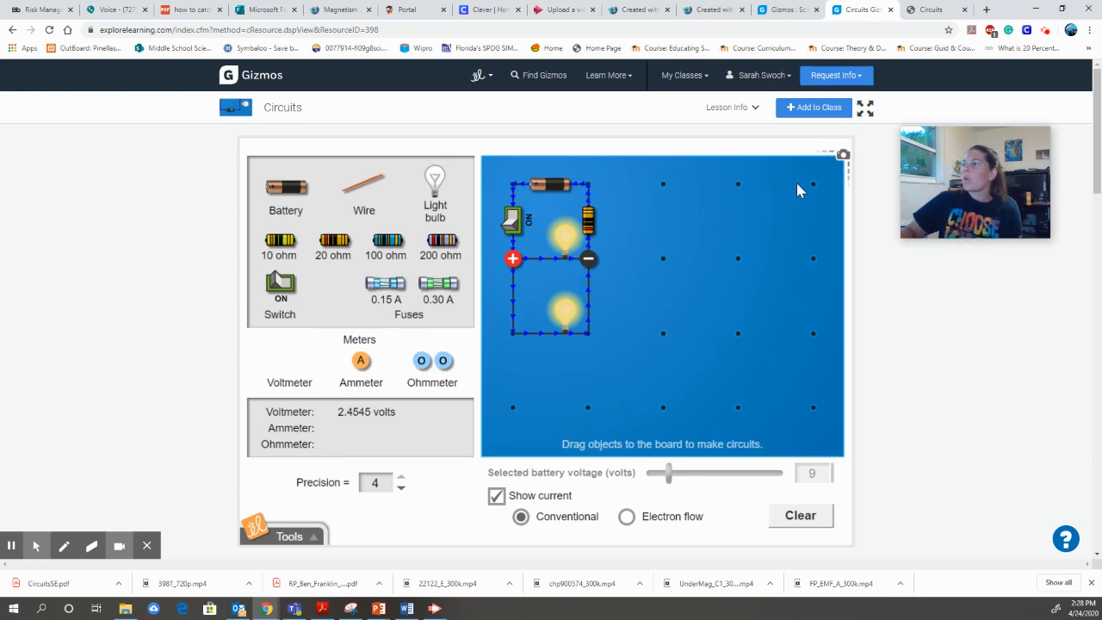
Take a snapshot of the circuit board, view the options for copying or saving the image, and close the snapshot
left_click(842, 159)
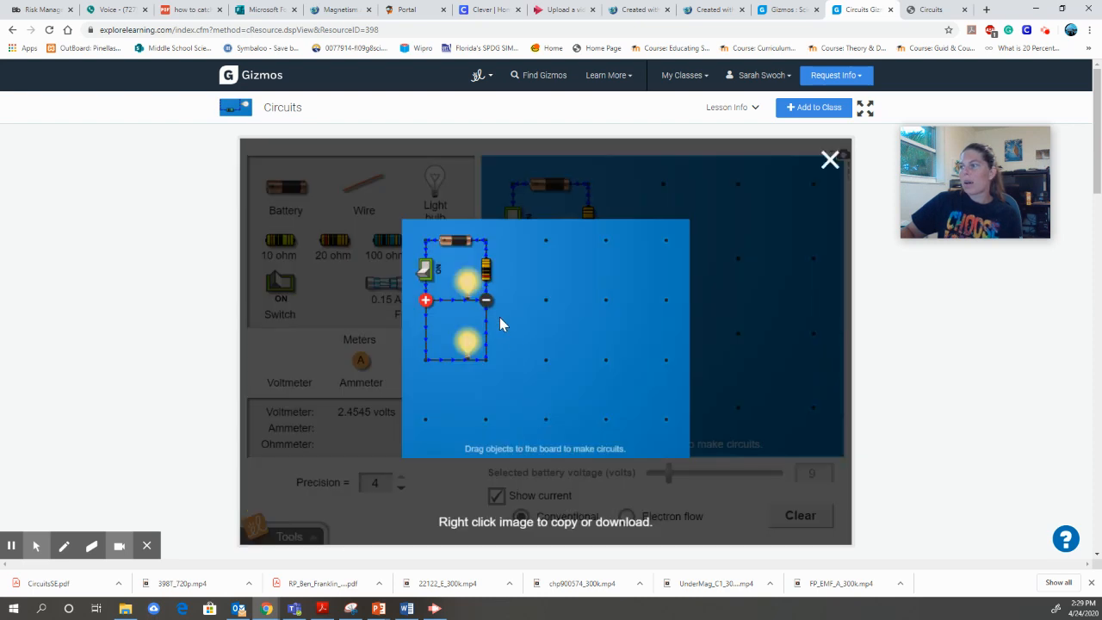
right_click(515, 338)
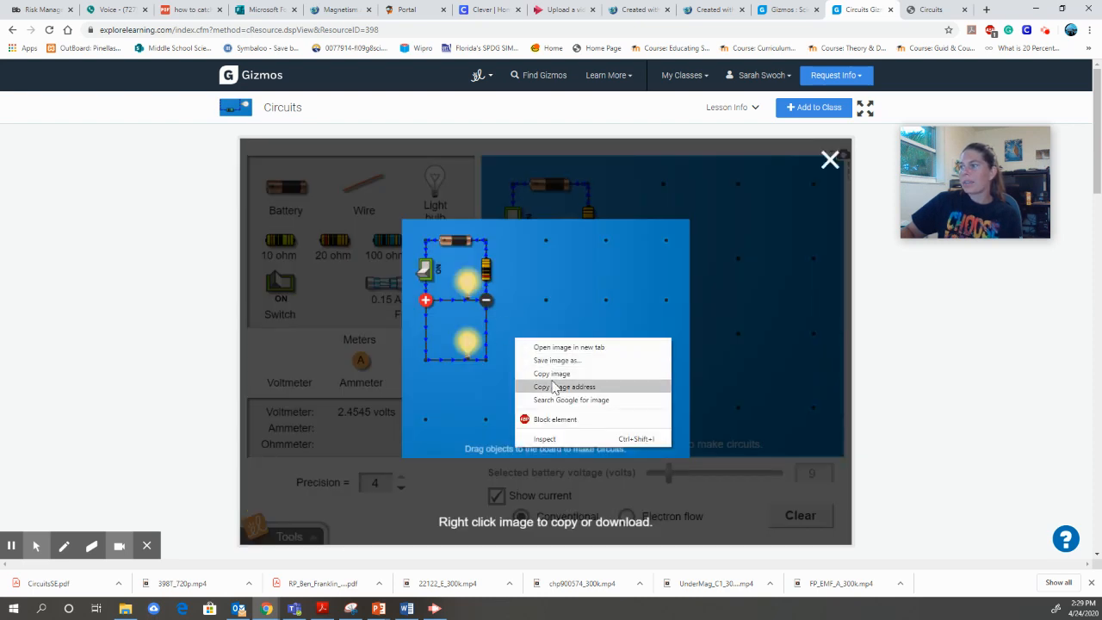
left_click(828, 163)
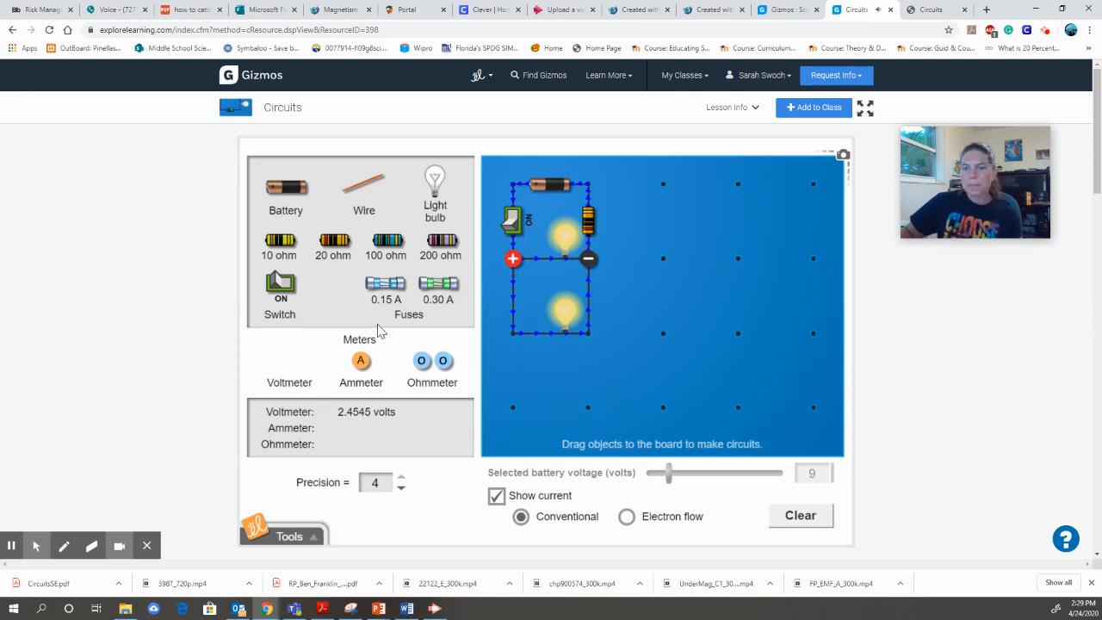
Measure the current in the lower branch's left wire with the ammeter, then move the ammeter beside the battery
left_click_drag(359, 362, 513, 297)
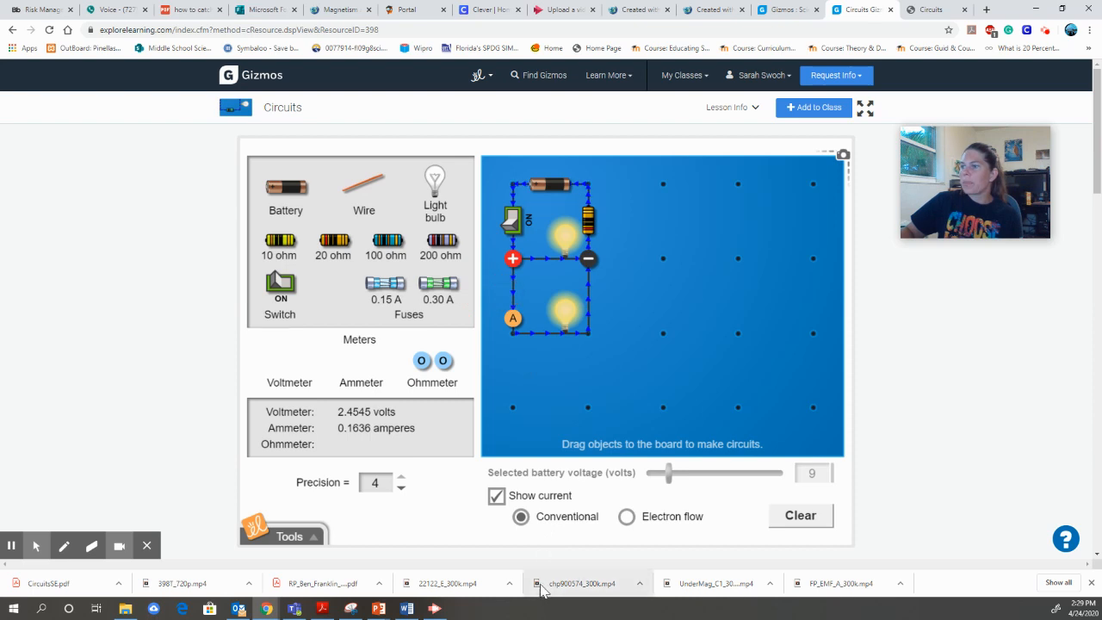
left_click_drag(512, 319, 528, 184)
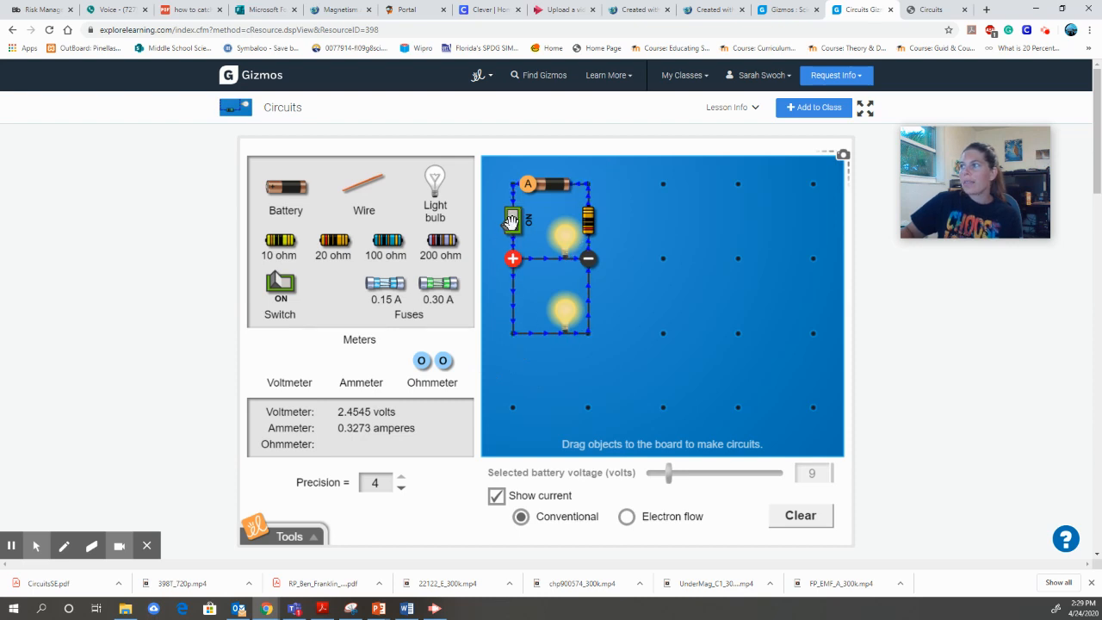
Turn the switch off and measure resistance with the ohmmeter across the 20 ohm resistor, then across the lower light bulb
left_click_drag(558, 326, 589, 333)
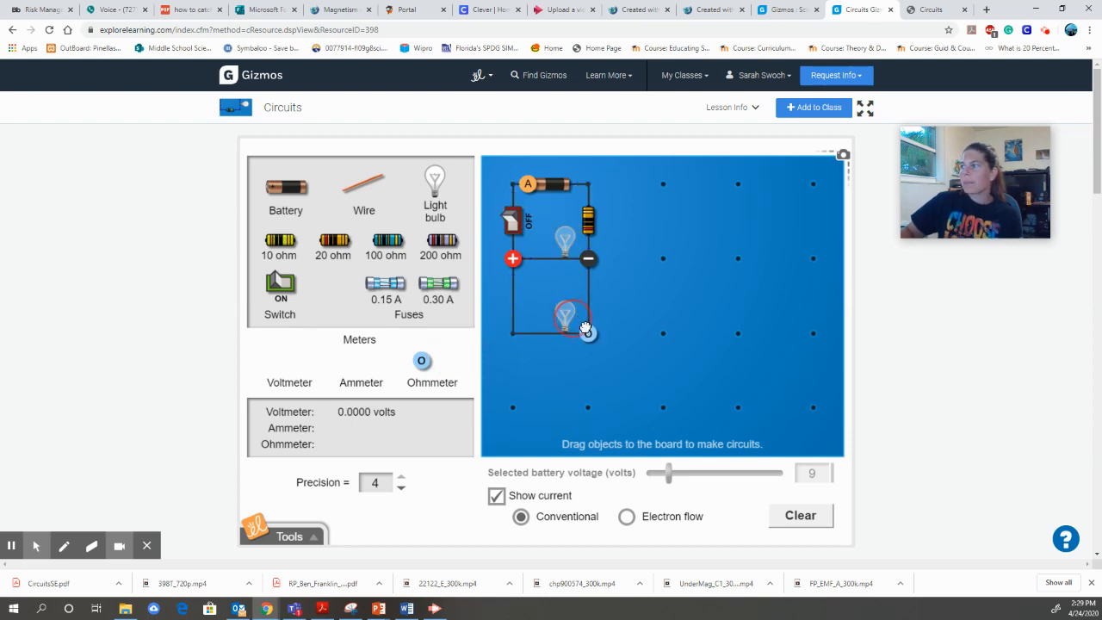
left_click_drag(421, 360, 576, 169)
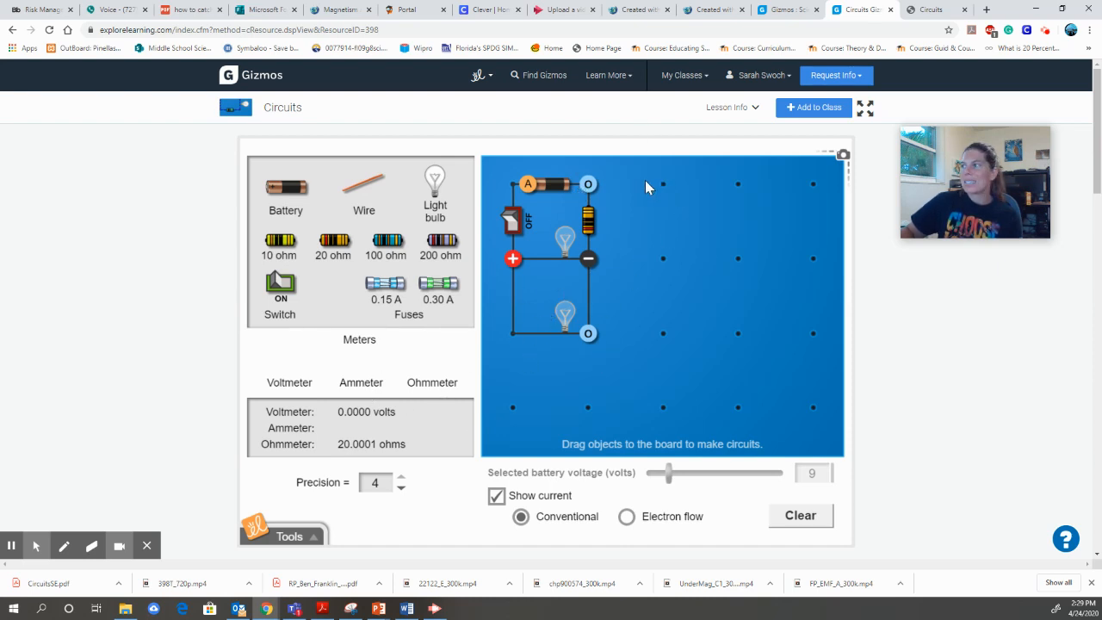
left_click_drag(586, 194, 512, 331)
left_click_drag(571, 358, 590, 332)
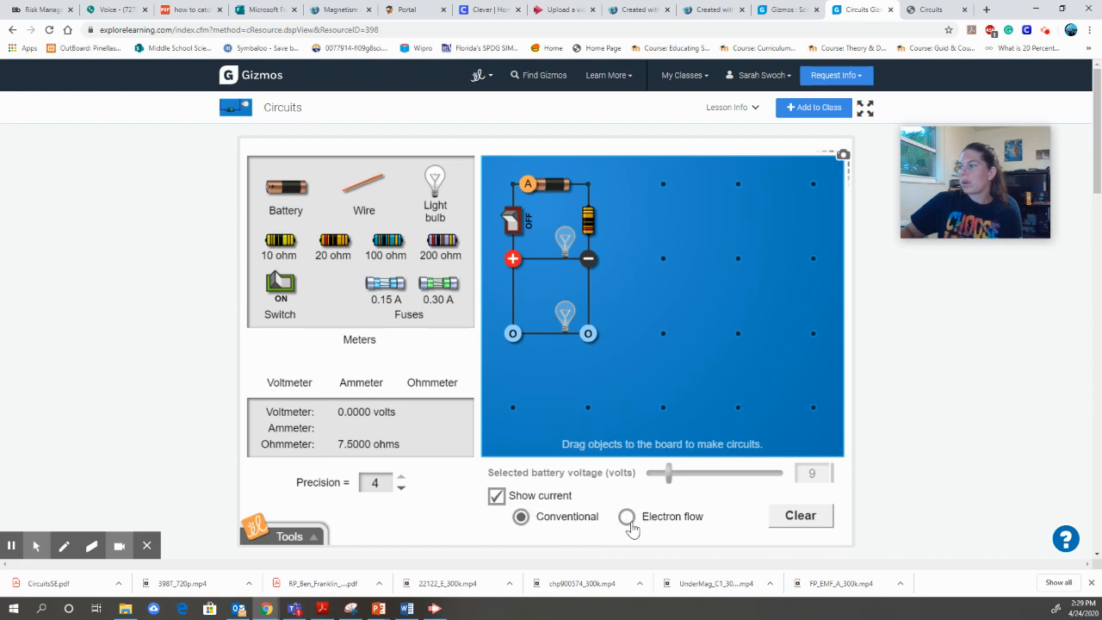
Turn off the current display, then view the Circuits lesson materials and close them
left_click(497, 498)
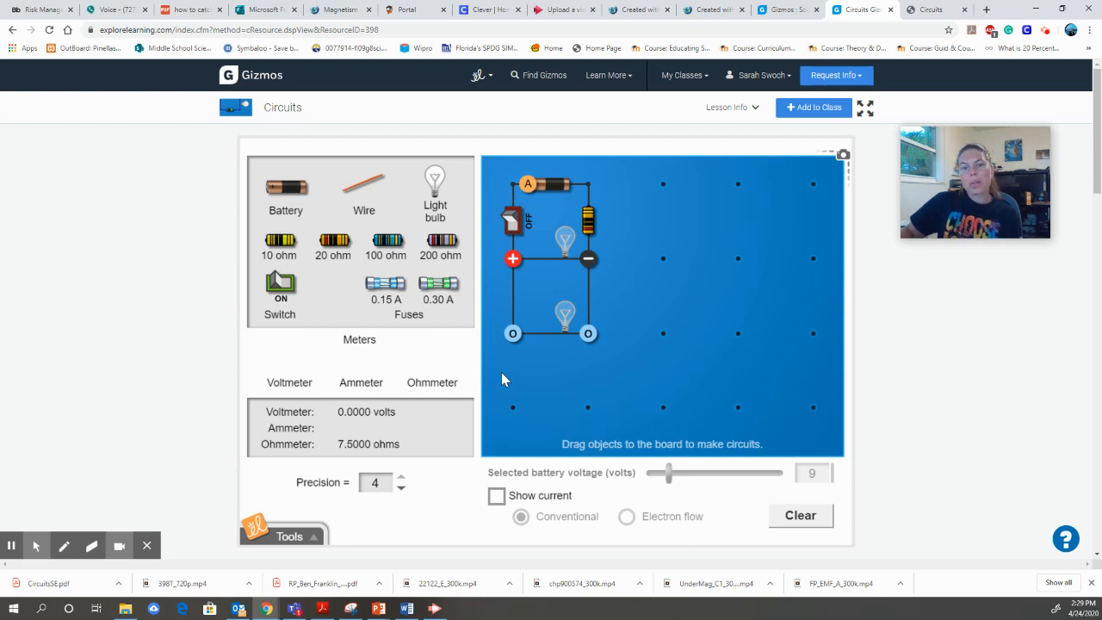
left_click(755, 110)
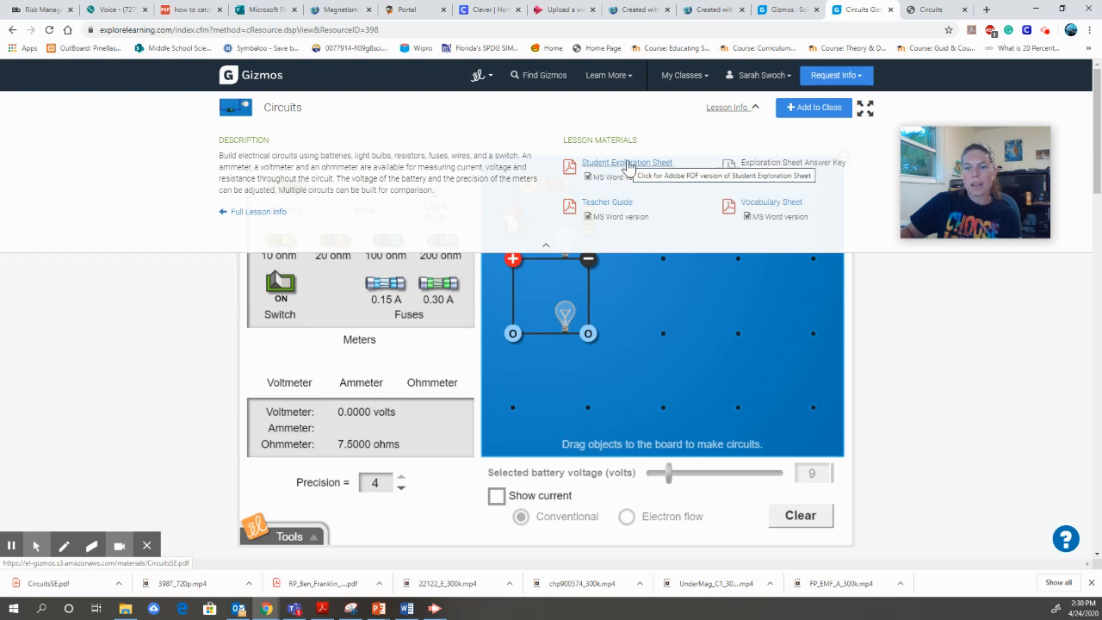
left_click(944, 343)
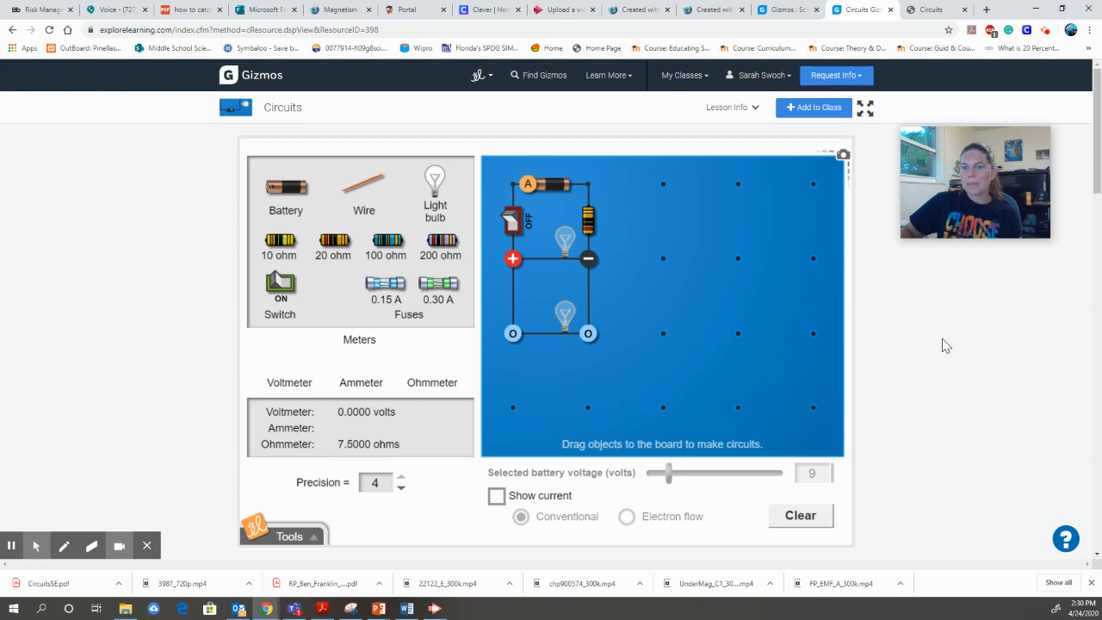